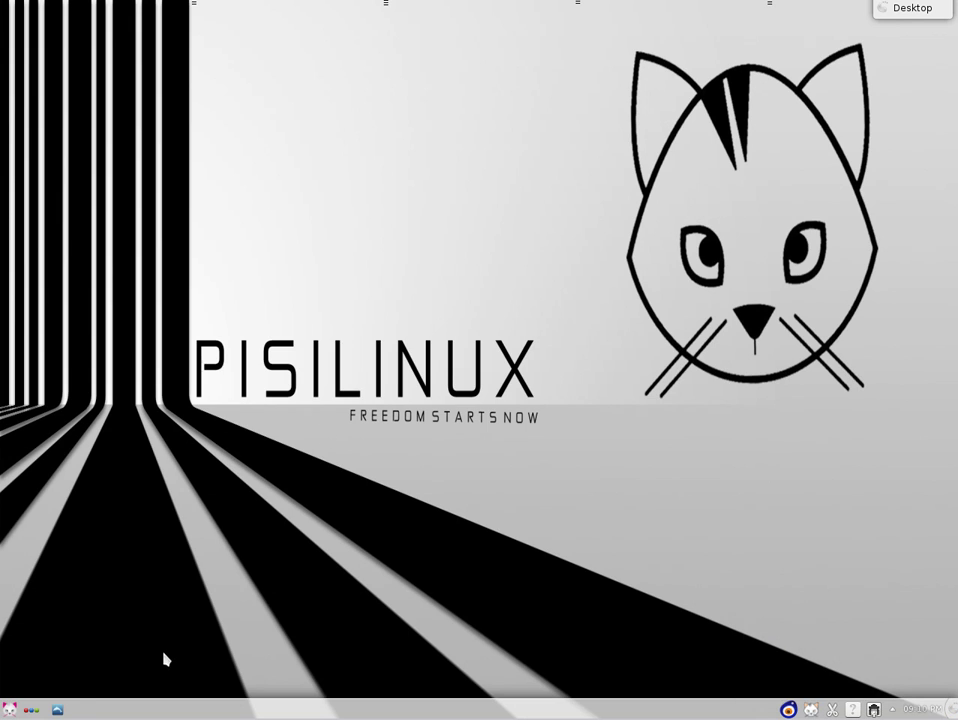
Open the Package Manager and show the list of installed packages.
click(29, 710)
click(811, 710)
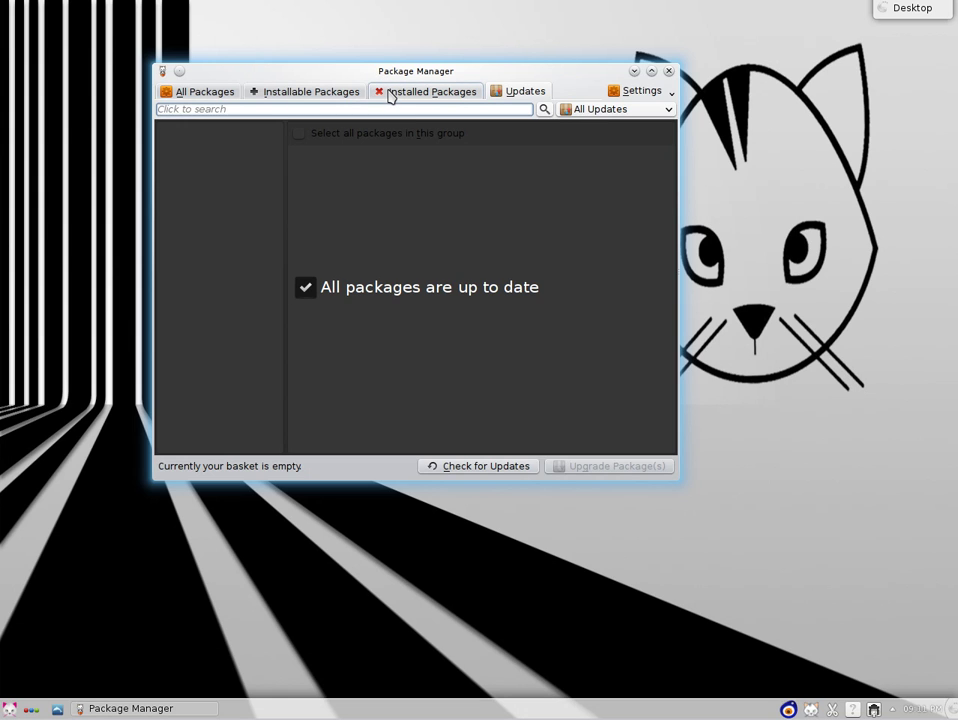
click(390, 94)
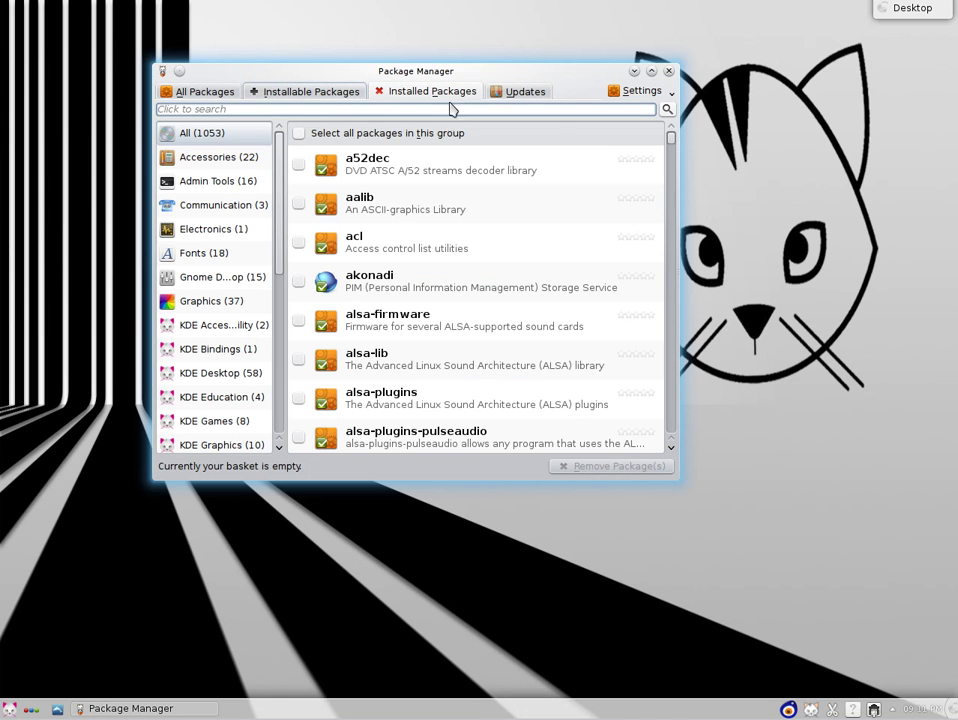
Open the Package Manager configuration, review the configured repositories, and accept the settings.
click(648, 95)
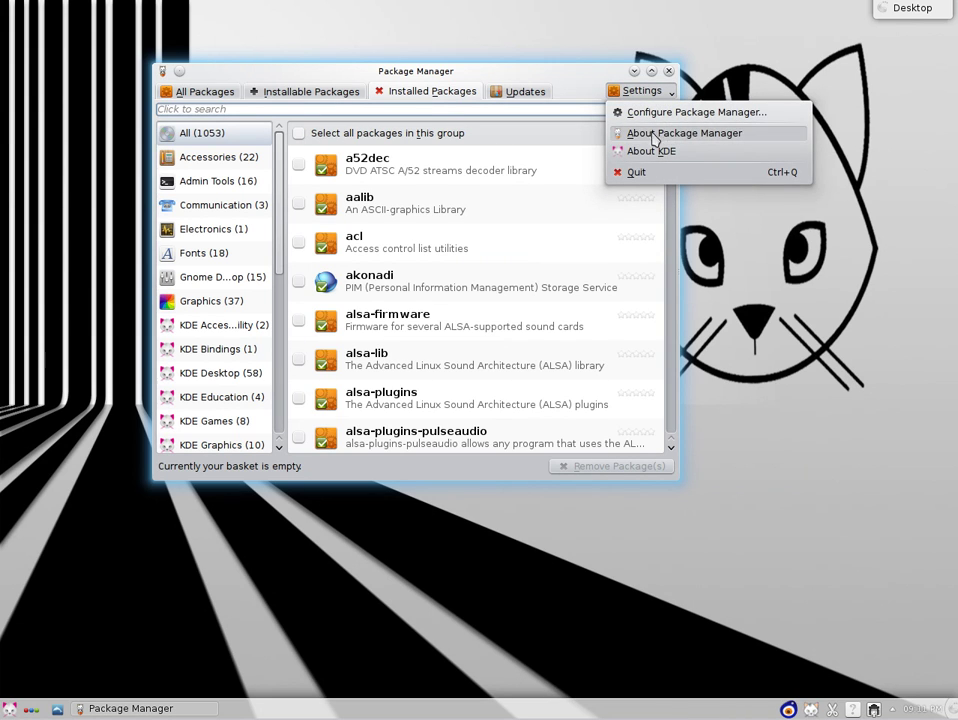
click(661, 115)
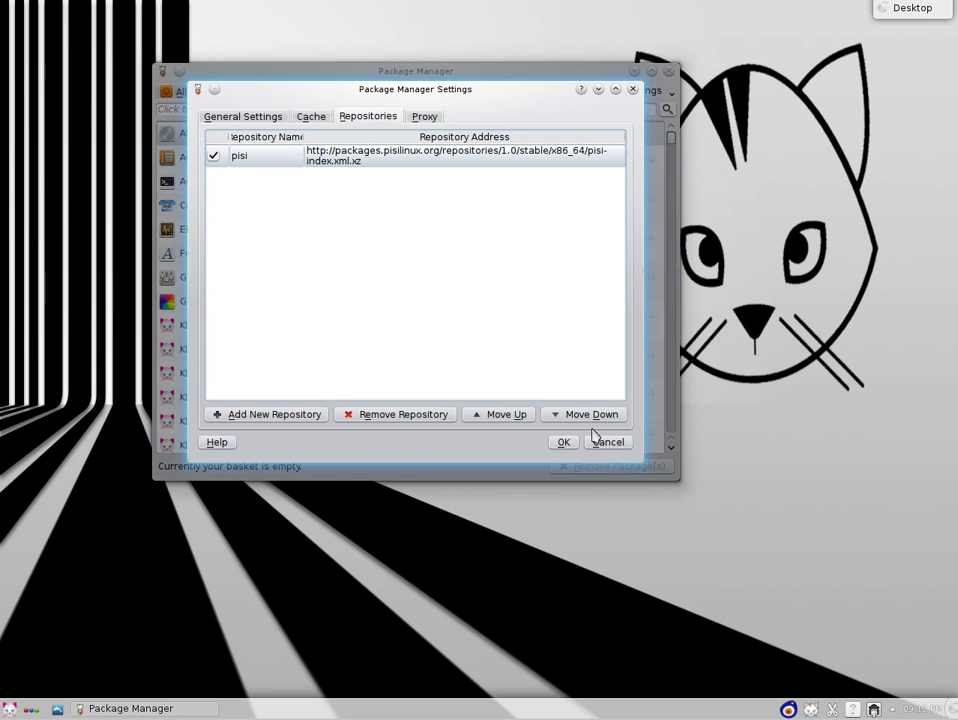
click(563, 443)
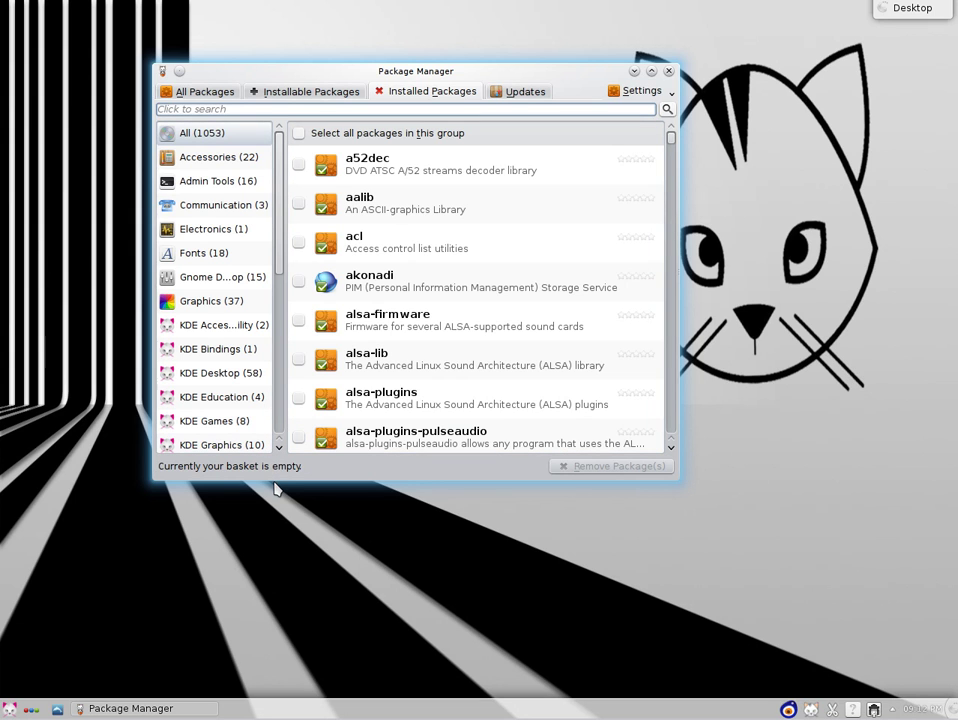
Make the Package Manager window taller, view the installed Multimedia packages, and close the window.
drag(274, 485, 257, 620)
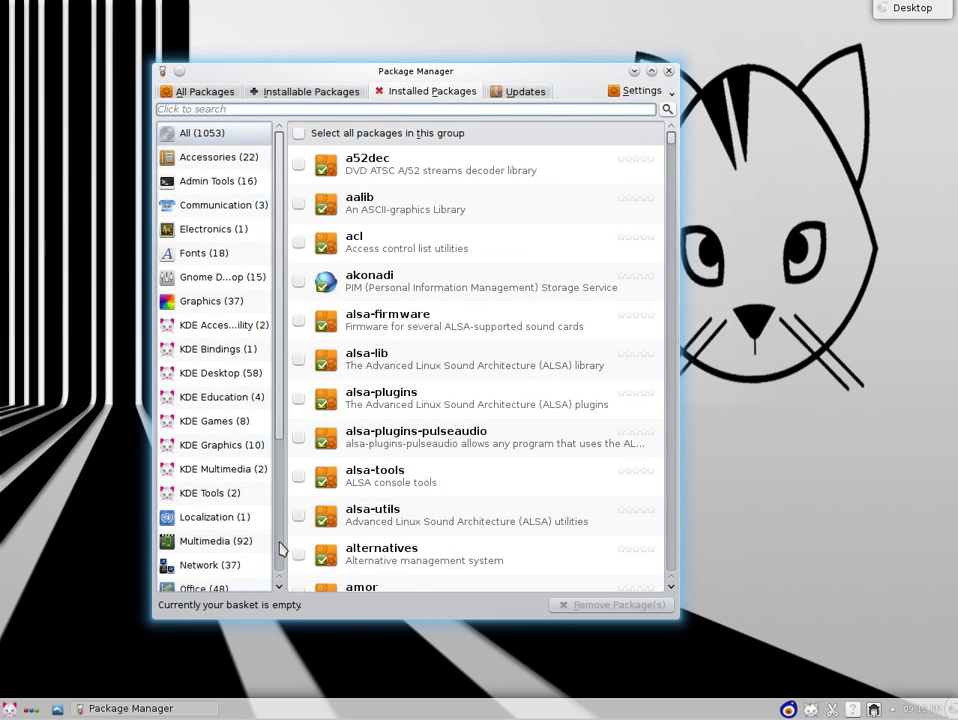
scroll(279, 549, down, 3)
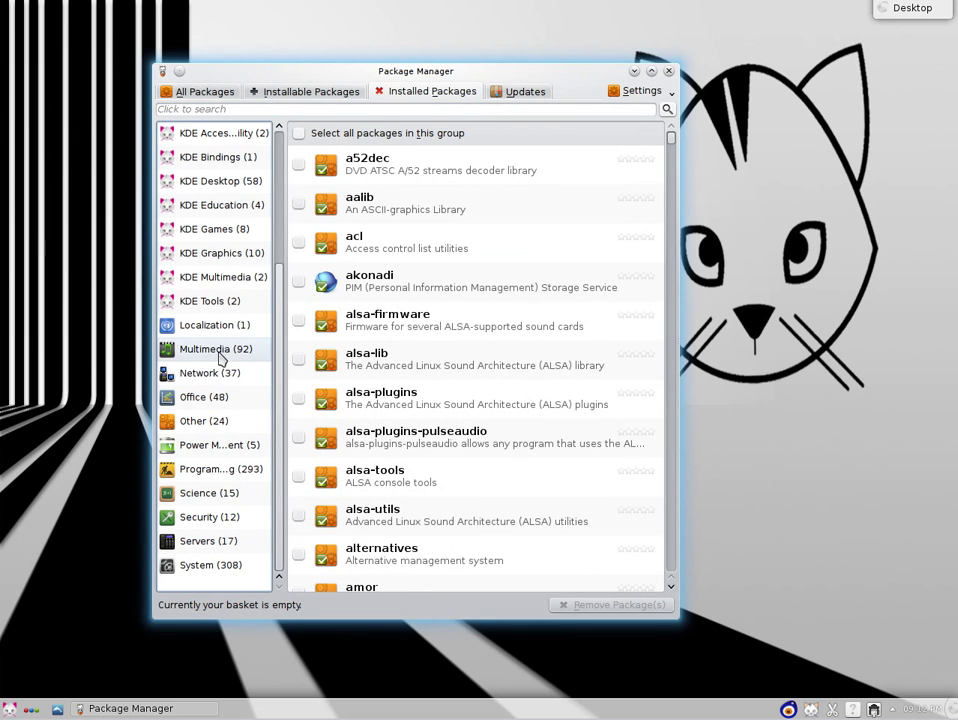
click(222, 358)
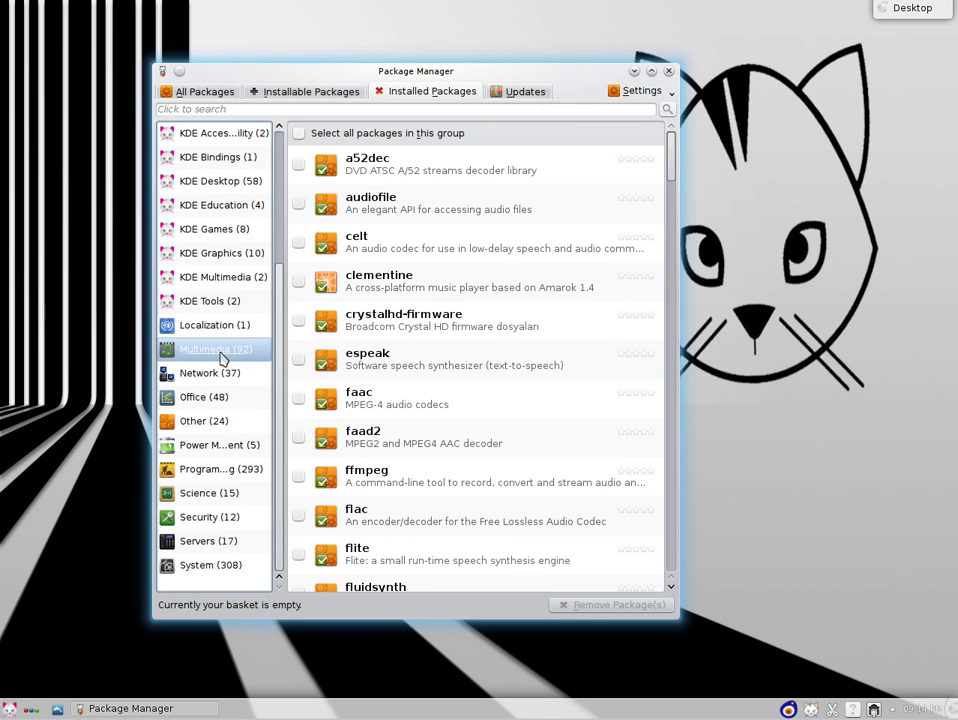
click(669, 73)
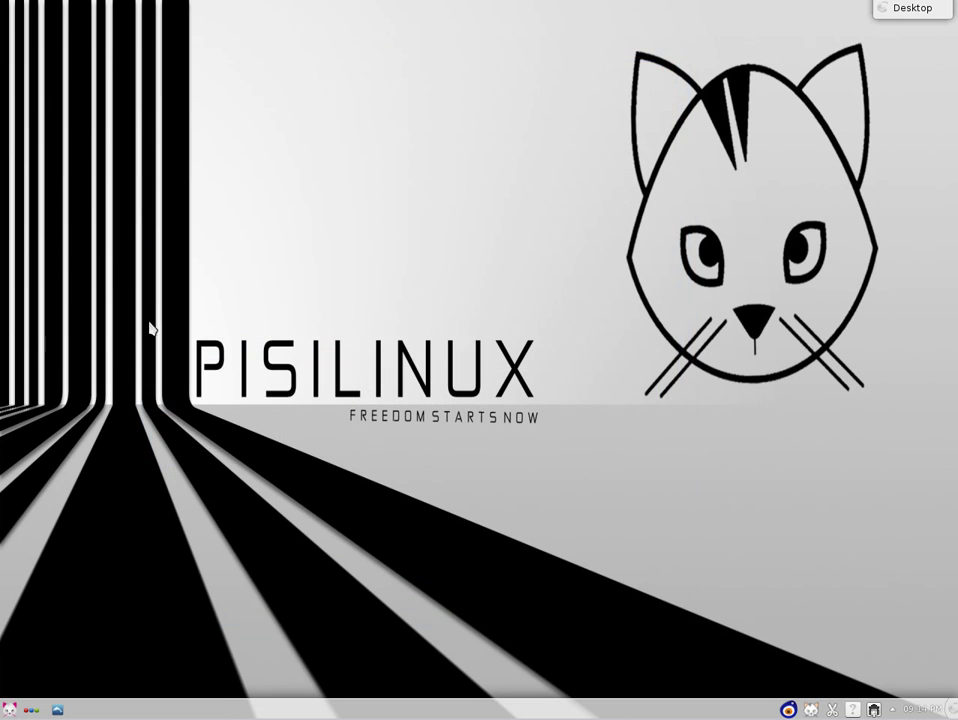
Browse the System, Development, Education with its Miscellaneous group, Games, Graphics and Internet categories in the application launcher.
click(8, 709)
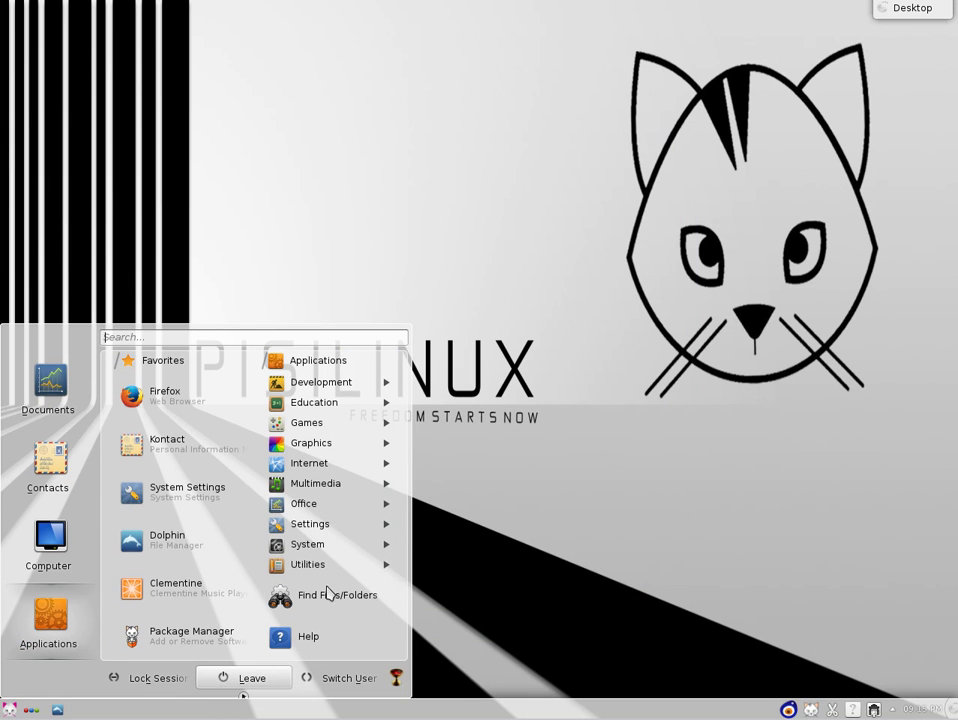
click(315, 548)
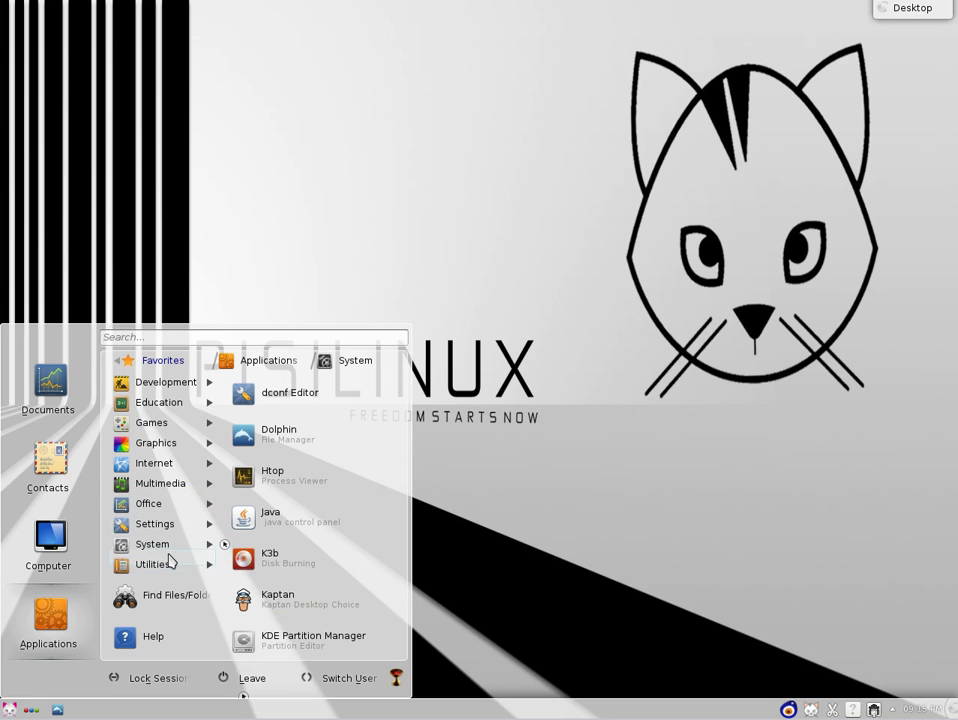
click(174, 385)
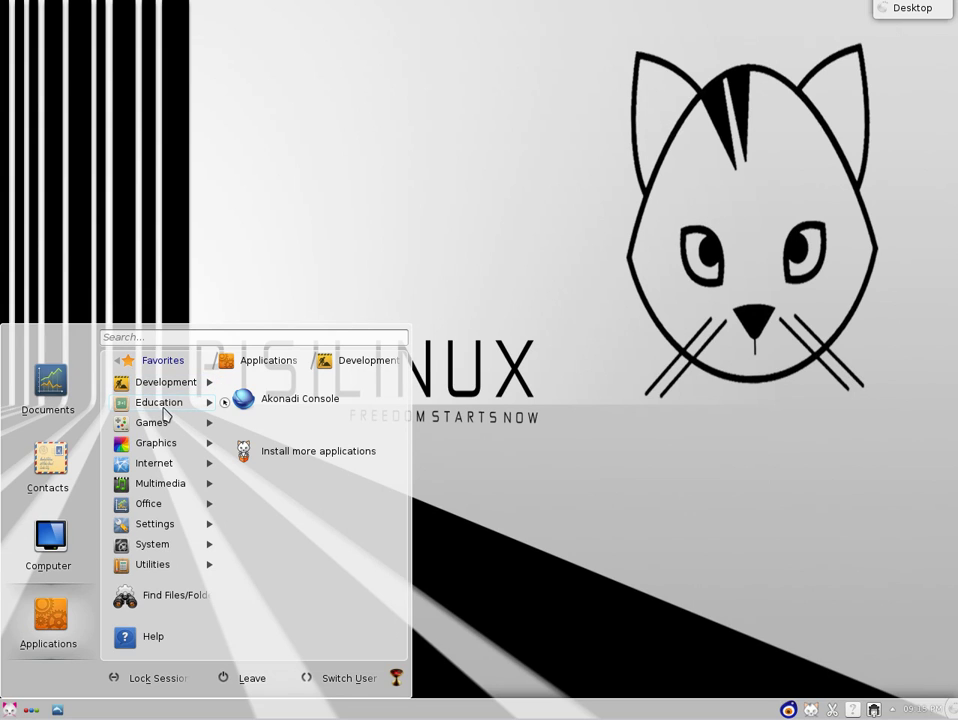
click(167, 411)
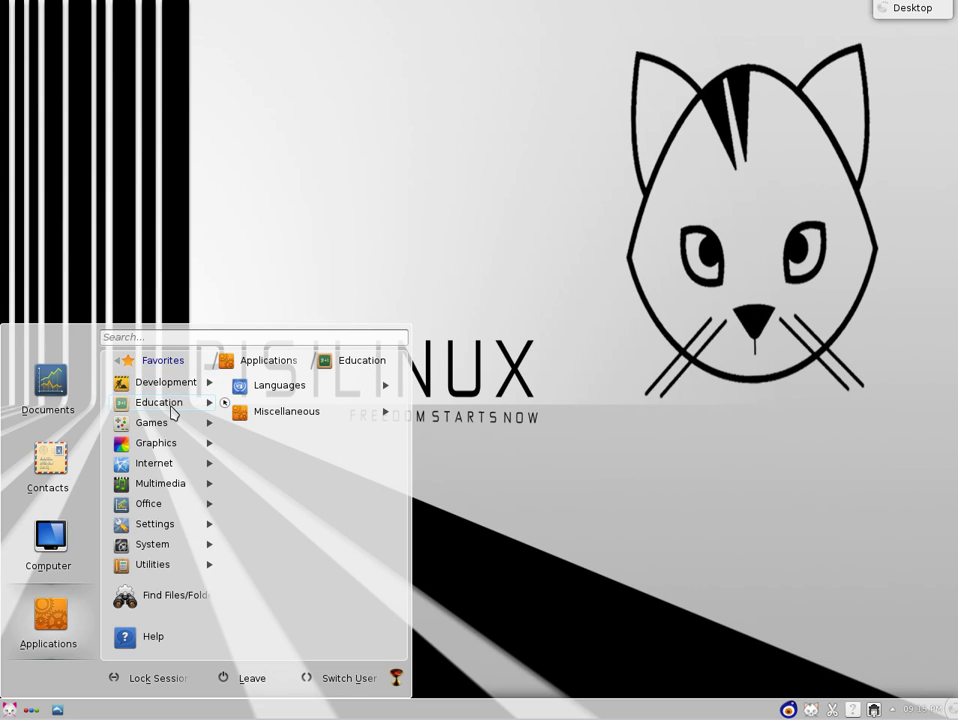
click(307, 416)
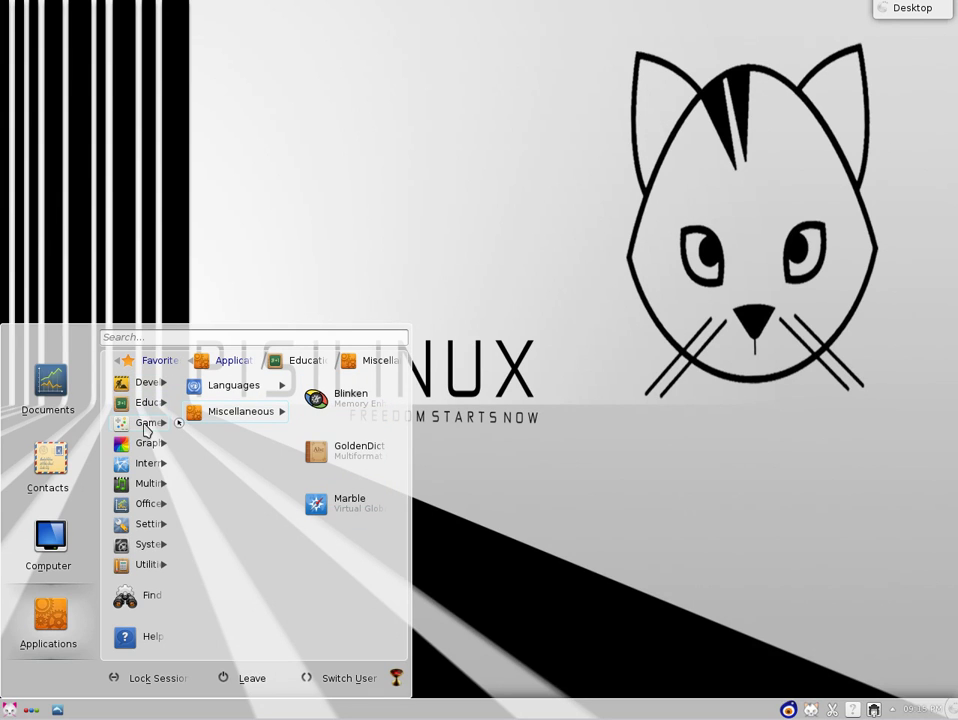
click(151, 430)
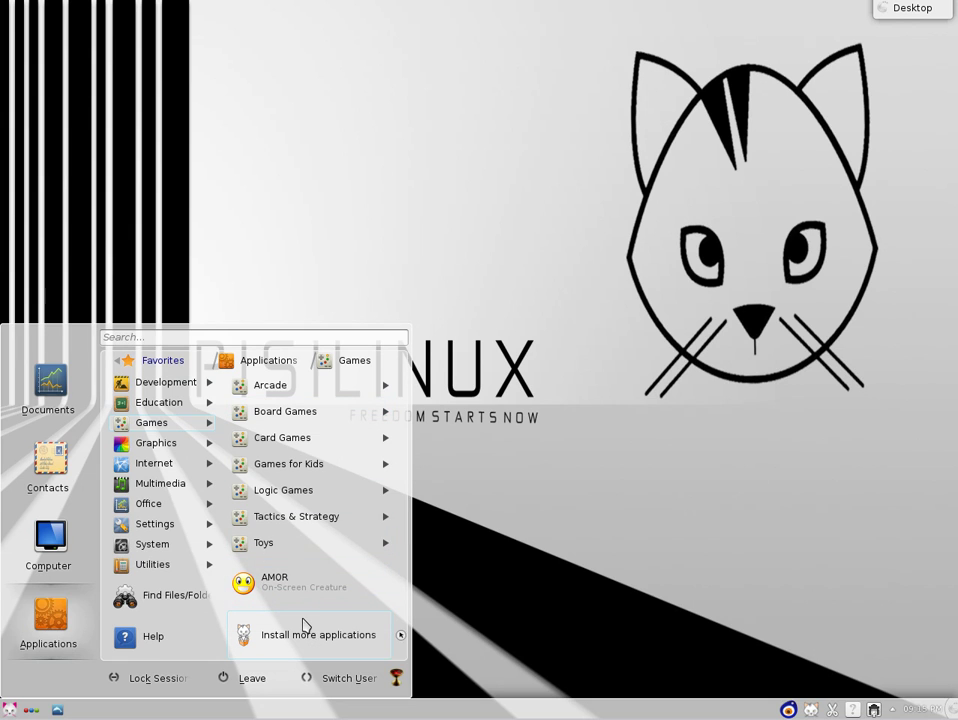
click(160, 450)
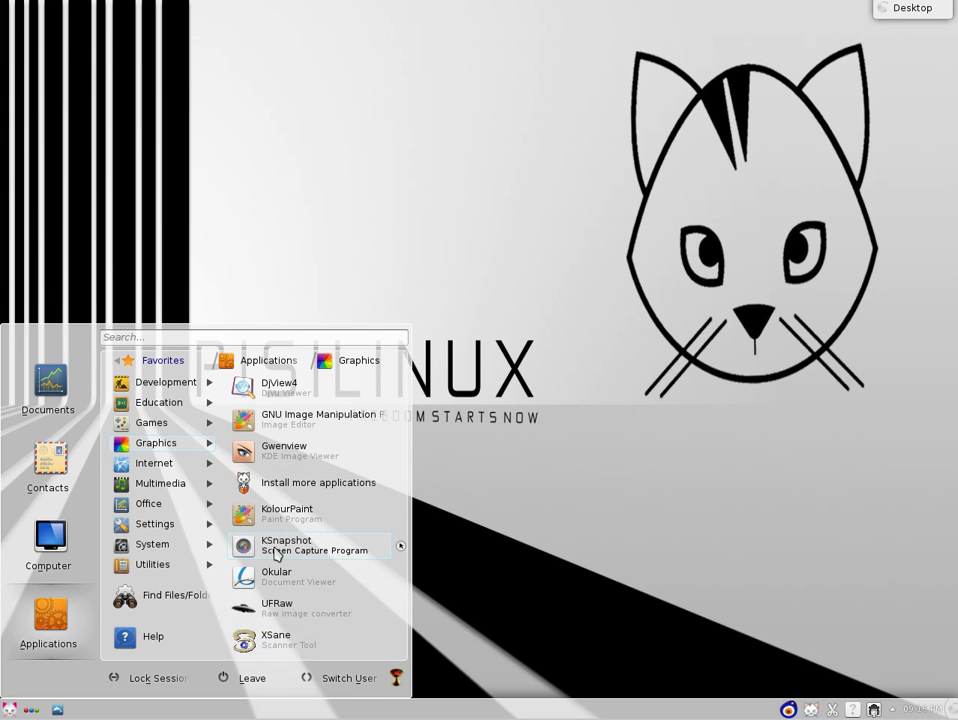
click(155, 466)
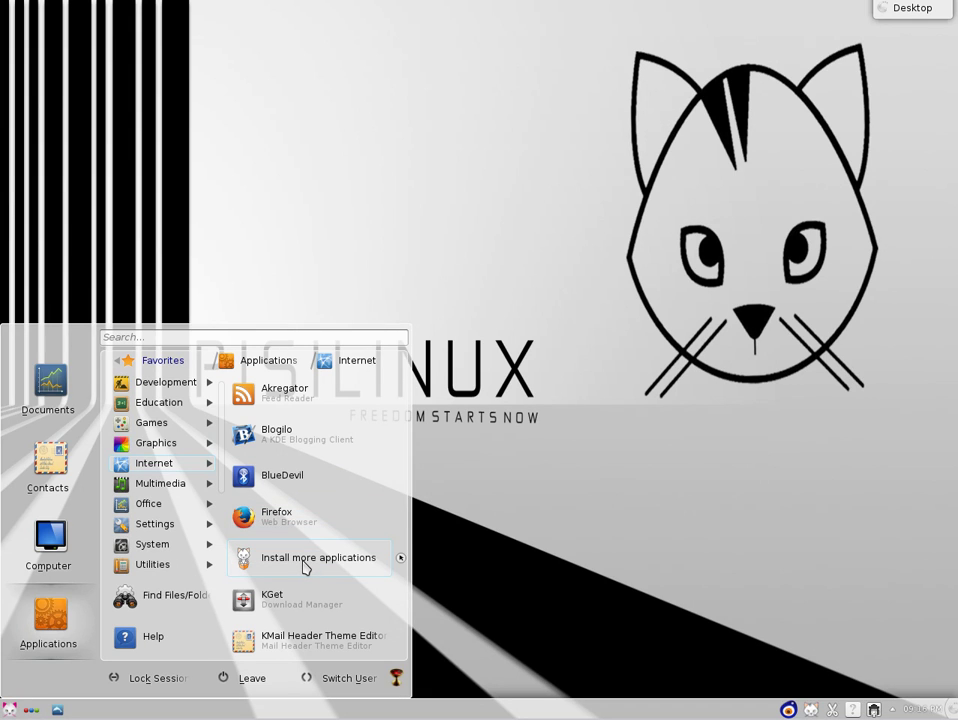
Open the Package Manager through the Internet category's option to install more applications, and search the installable packages for chromium-browser.
click(306, 568)
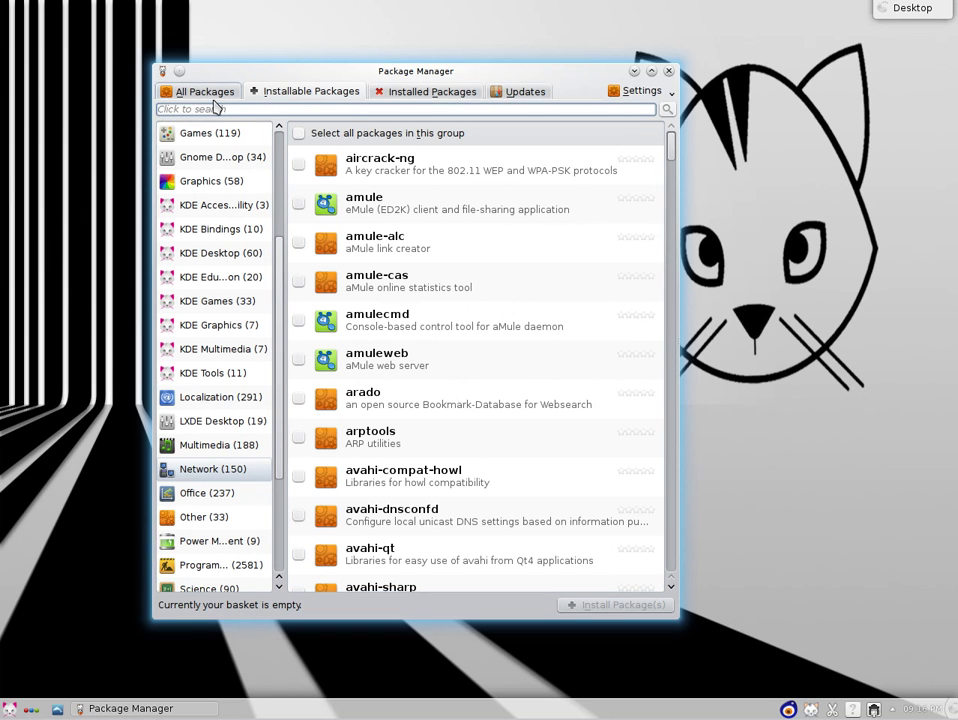
text(chrom)
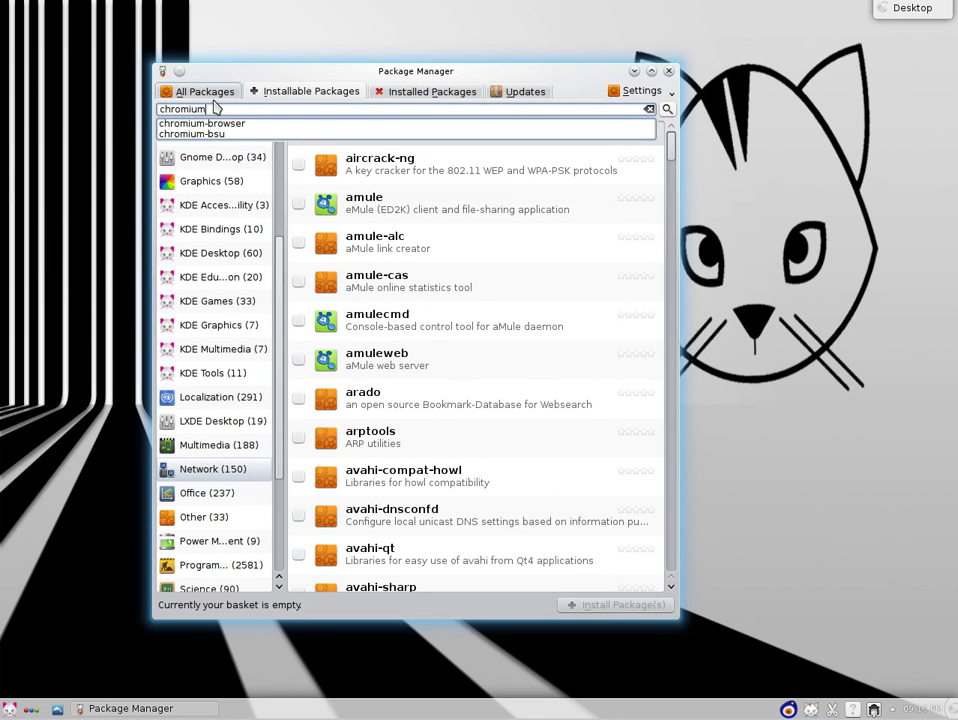
text(ium)
key(Down)
key(Return)
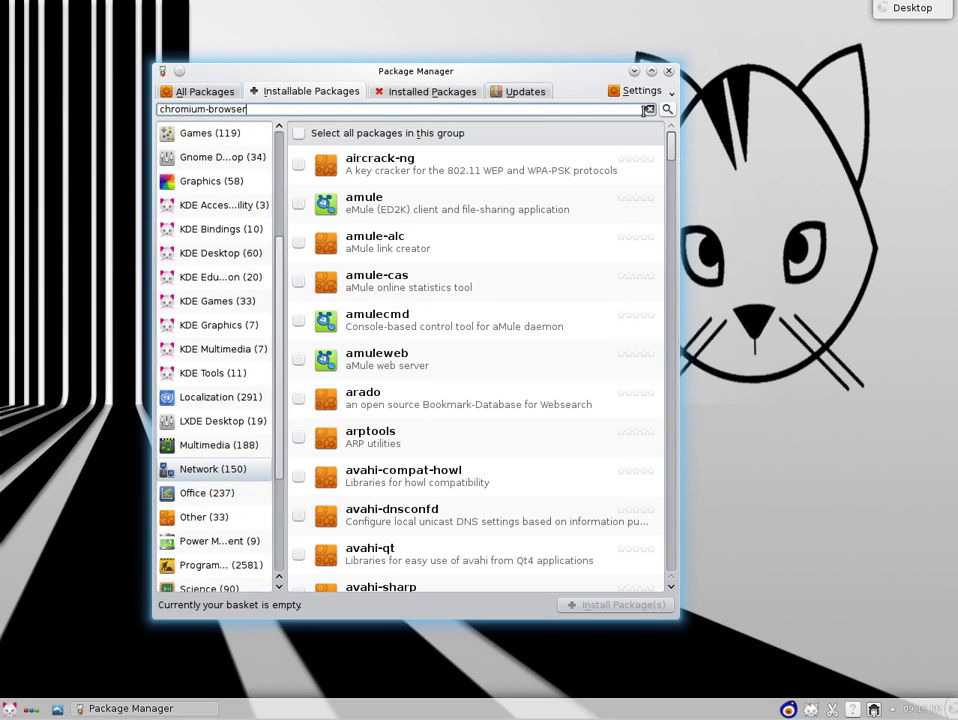
click(666, 109)
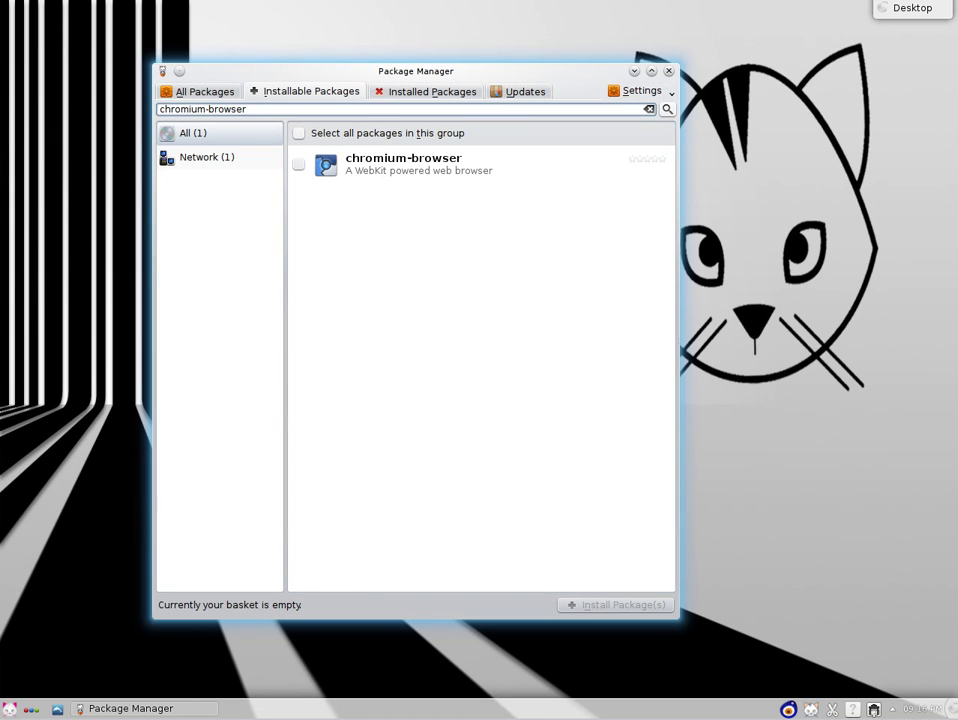
Browse the Multimedia and Office categories in the application launcher.
click(11, 707)
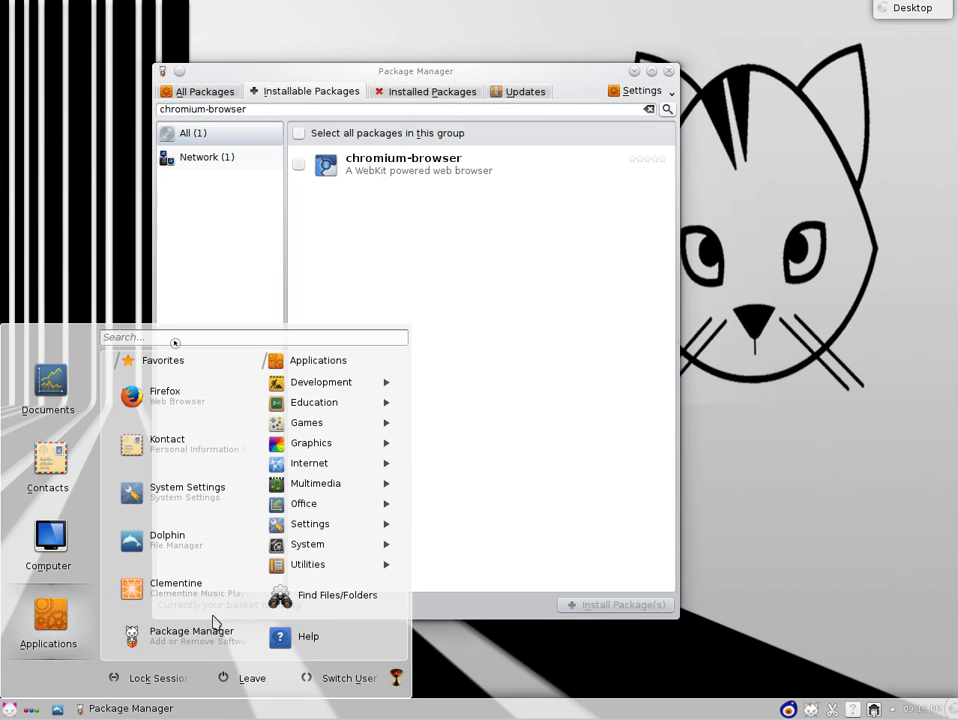
click(320, 487)
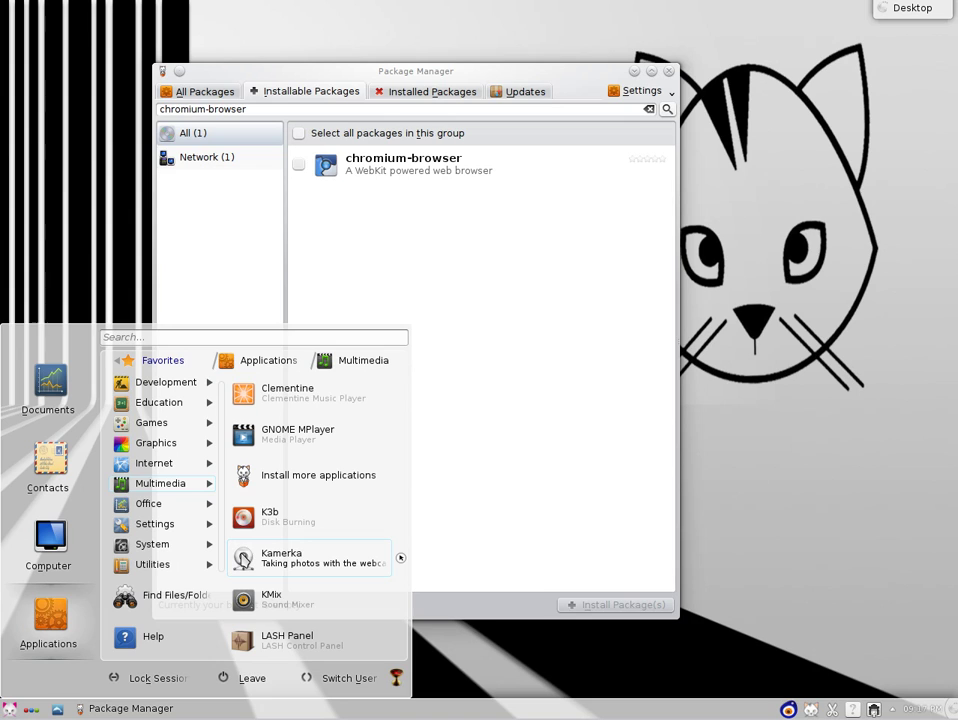
click(153, 509)
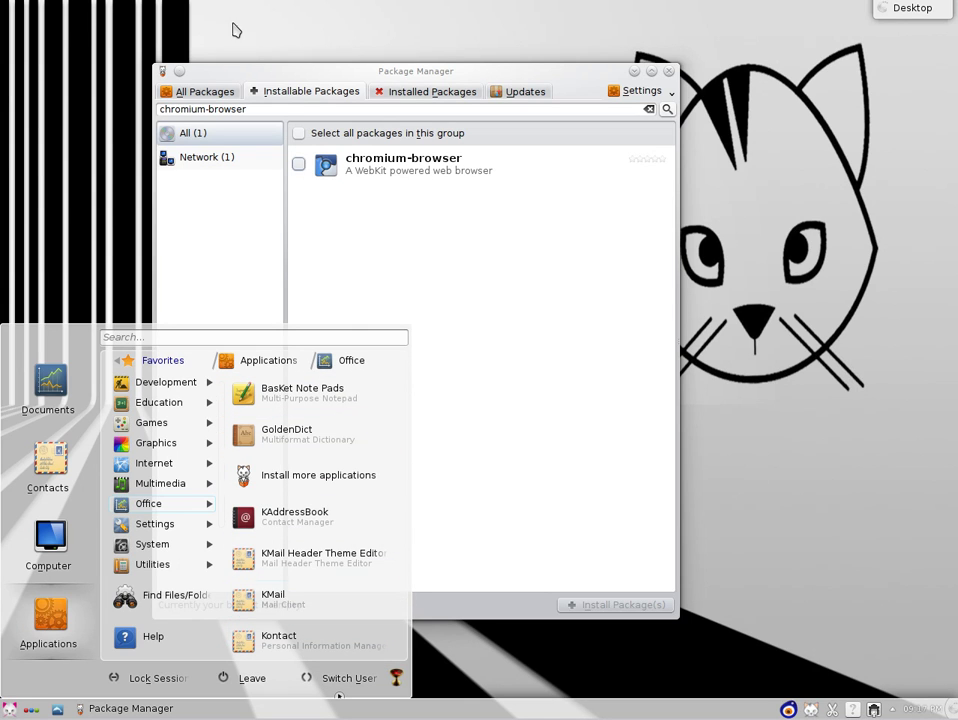
Replace the search term for installable packages in the Package Manager with "libre".
click(260, 108)
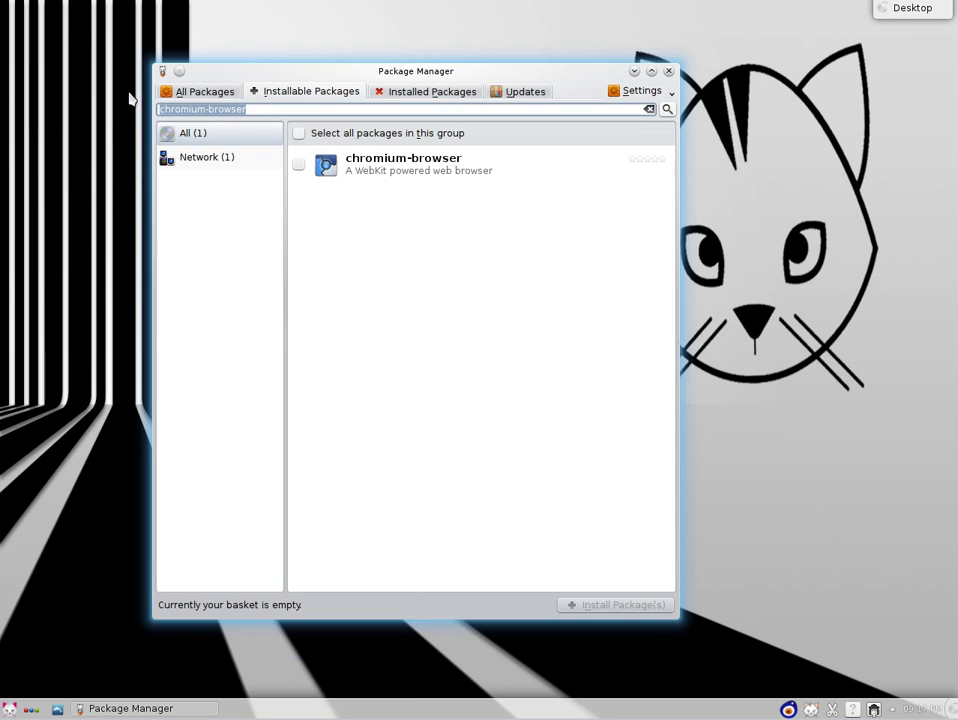
key(BackSpace)
text(libre)
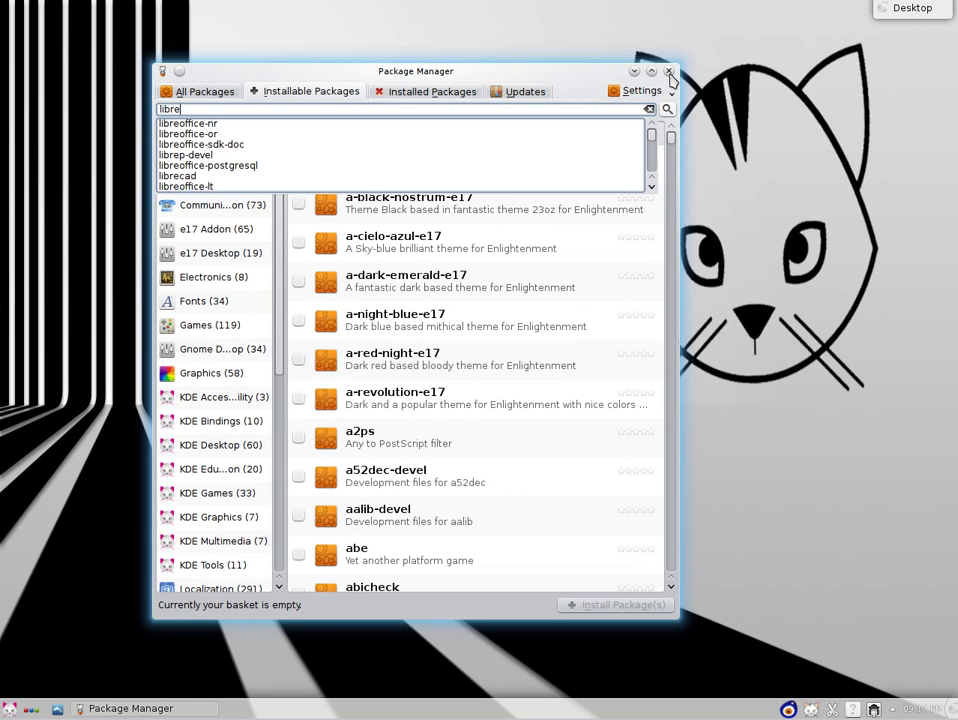
Look at the launcher's Settings category, and minimize the Package Manager to reopen the launcher over a clear desktop.
click(11, 710)
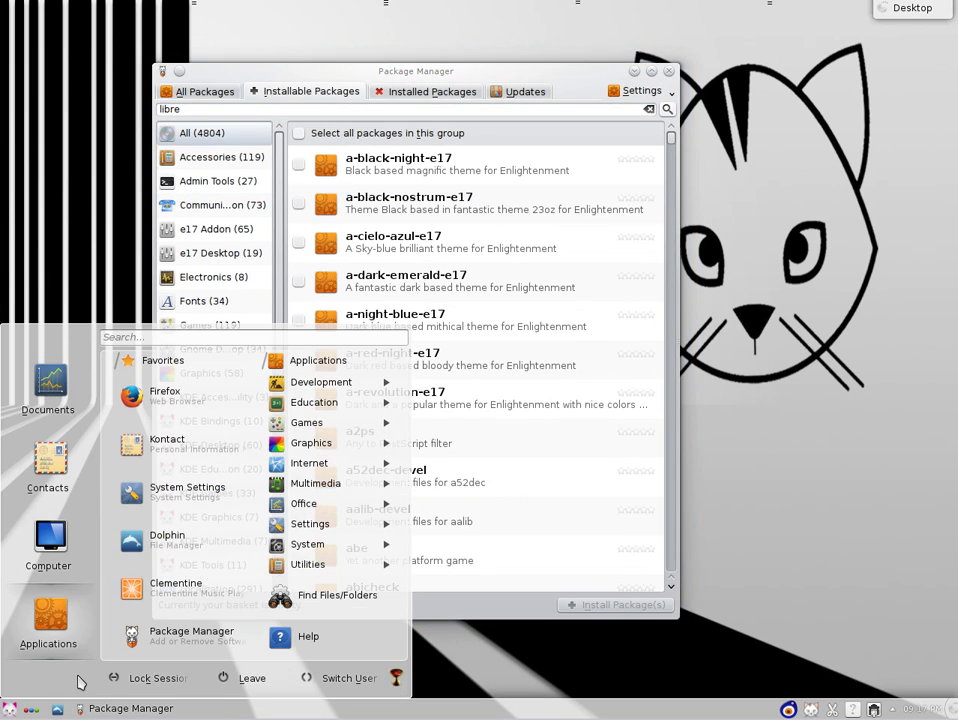
click(314, 528)
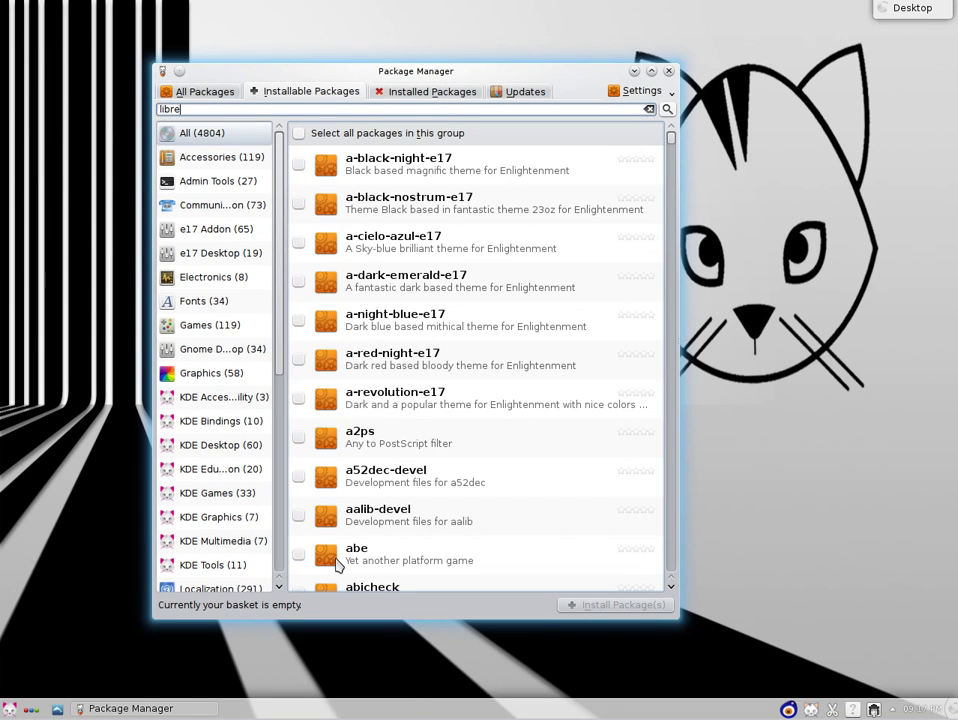
click(634, 72)
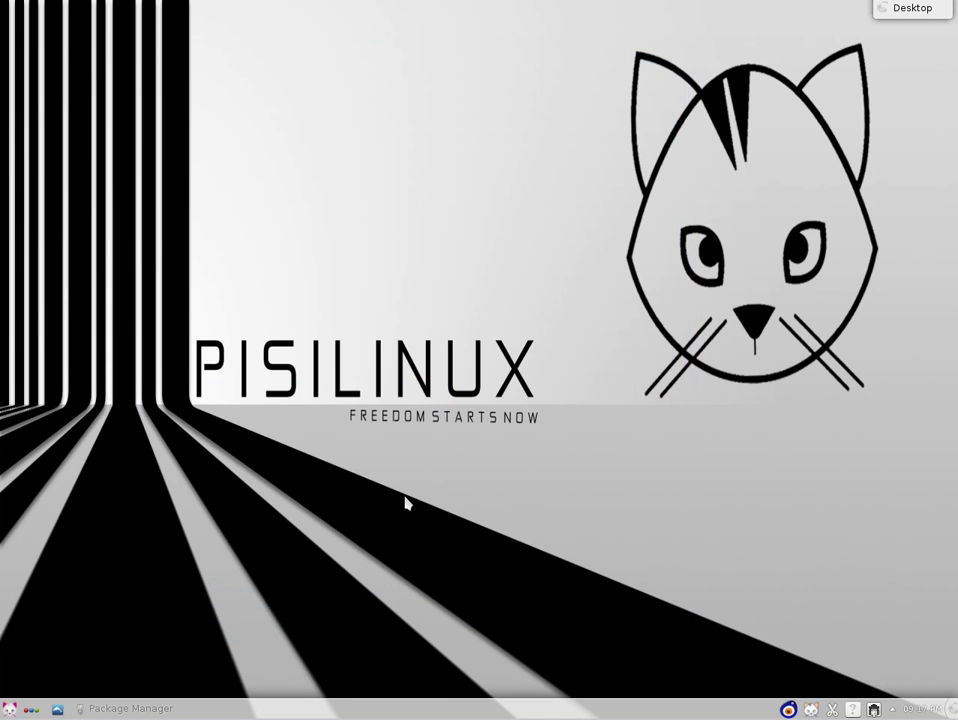
click(12, 710)
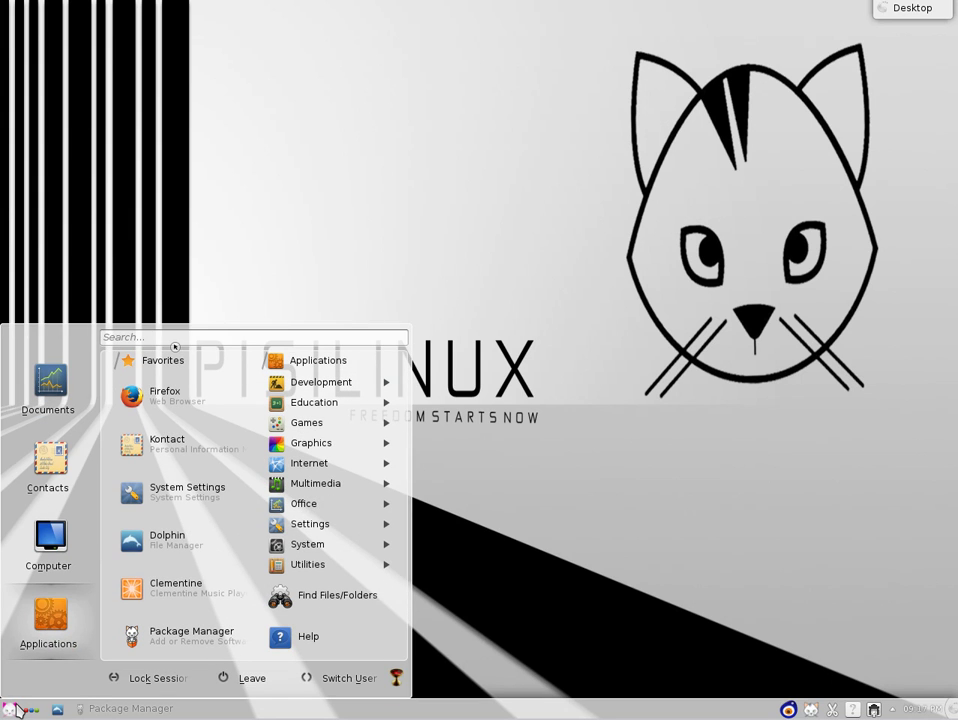